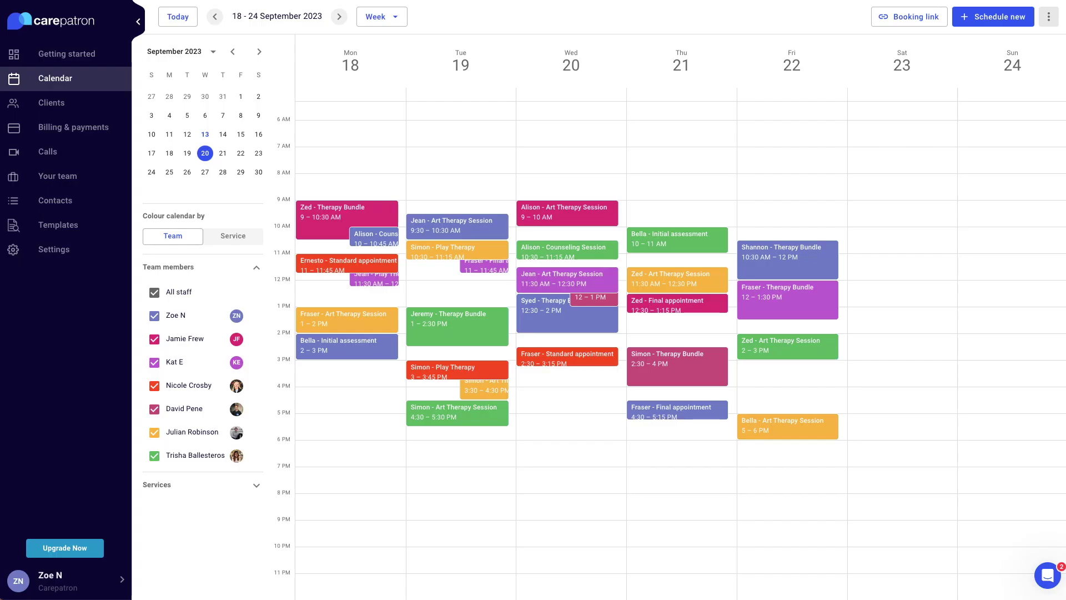
- Open the Booking link from the calendar to reach the Getting started appointment types list
click(943, 19)
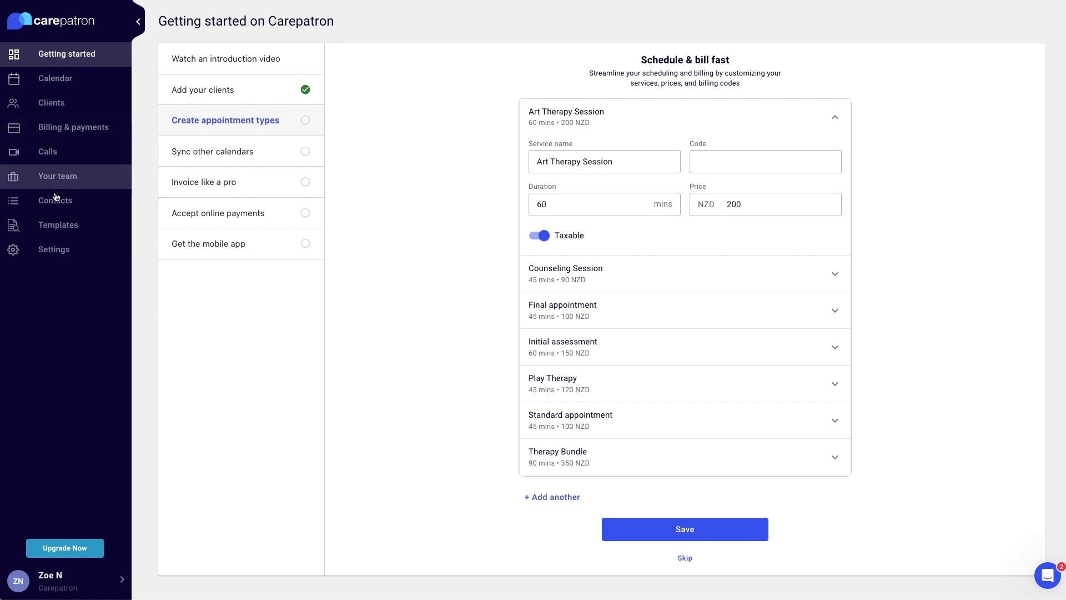
- Open the Art Therapy Session service for editing under Settings > Services
click(60, 247)
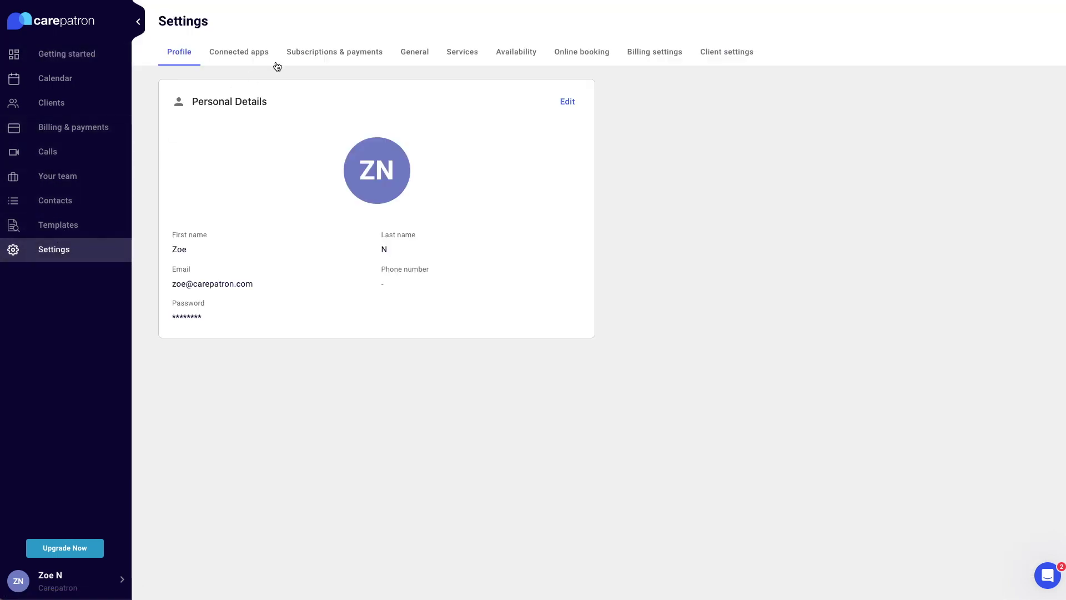
click(454, 53)
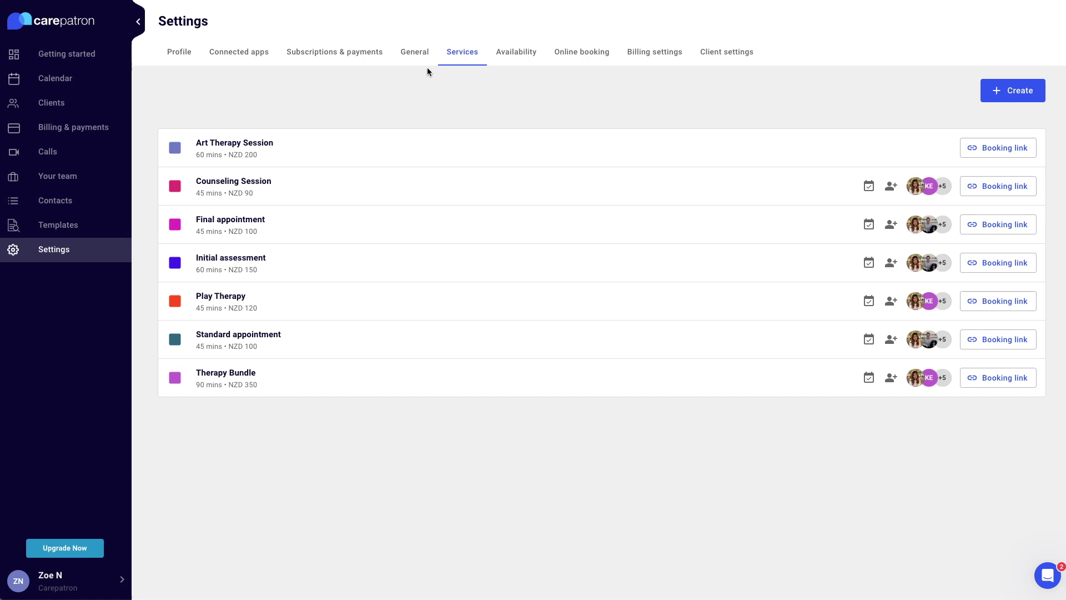
click(266, 147)
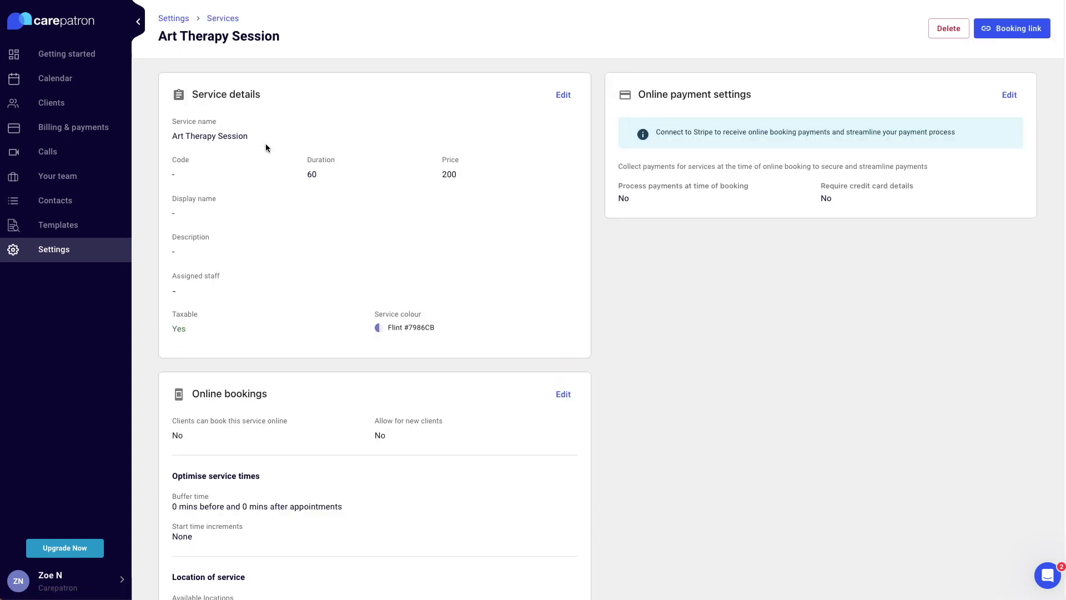
click(562, 94)
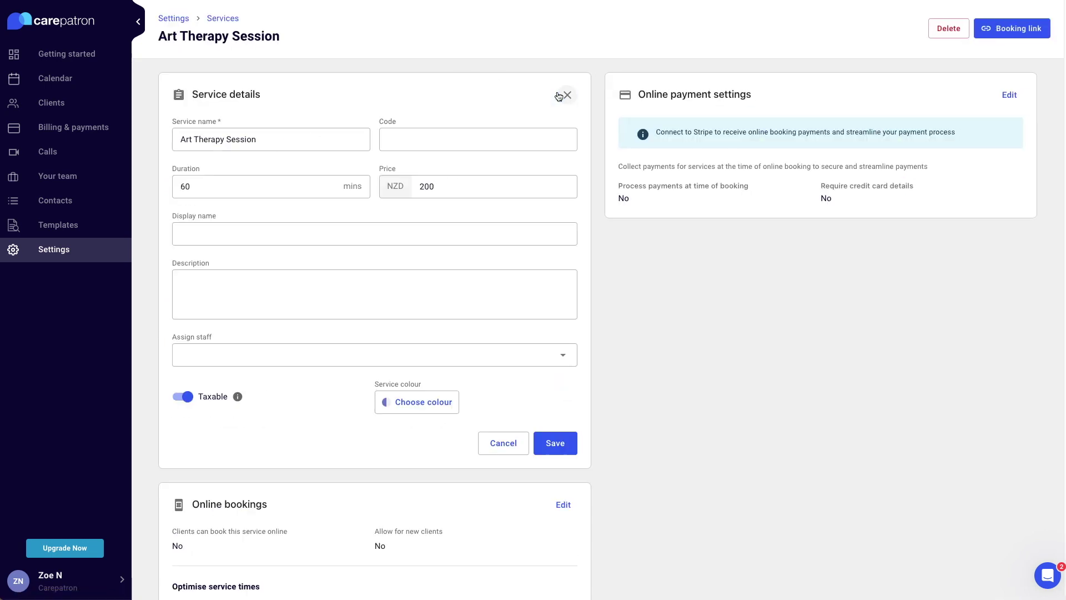
- Assign four team members as staff for Art Therapy Session
click(441, 354)
click(558, 411)
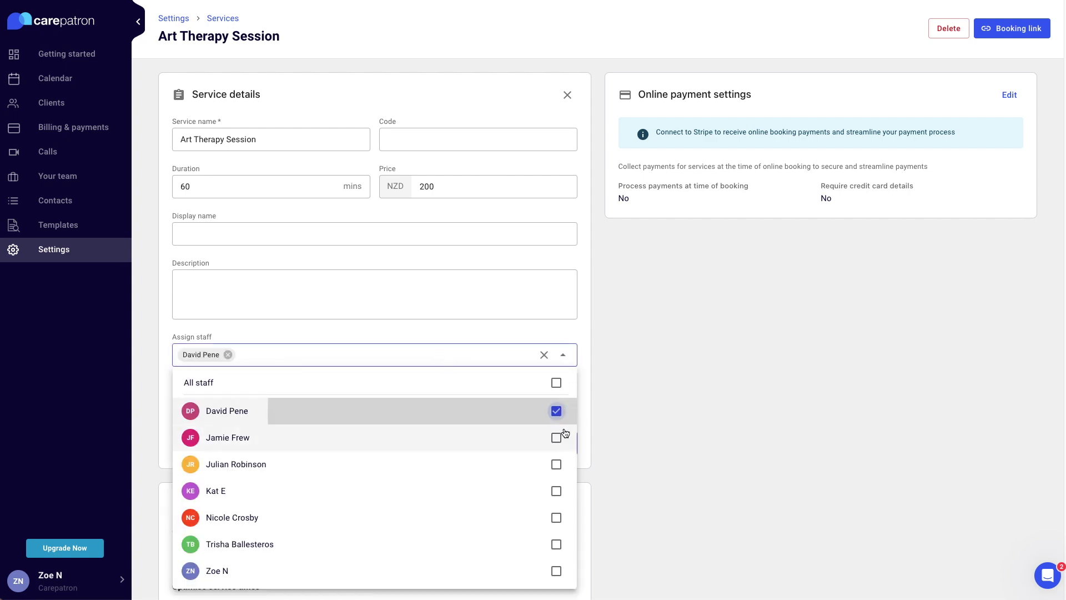
click(558, 438)
click(556, 465)
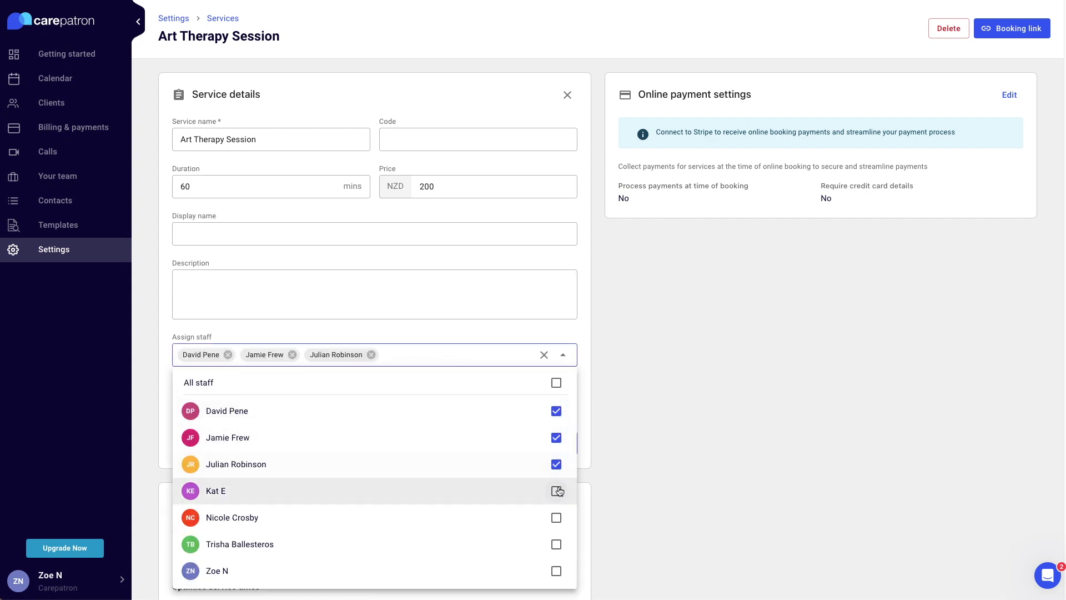
click(557, 491)
click(496, 333)
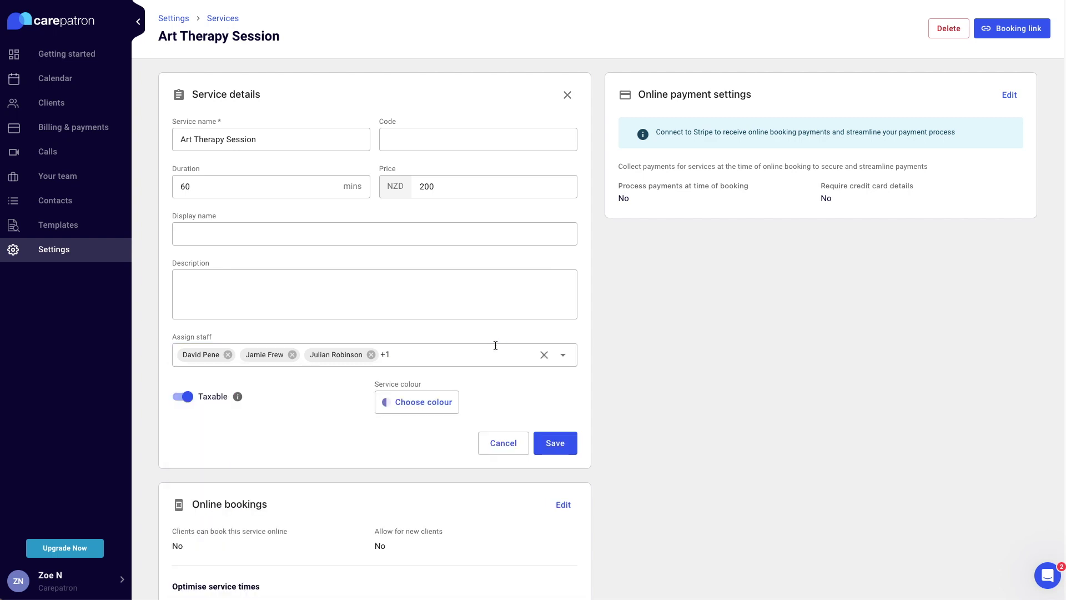
- Save the staff assignments and make Art Therapy Session bookable online
click(559, 444)
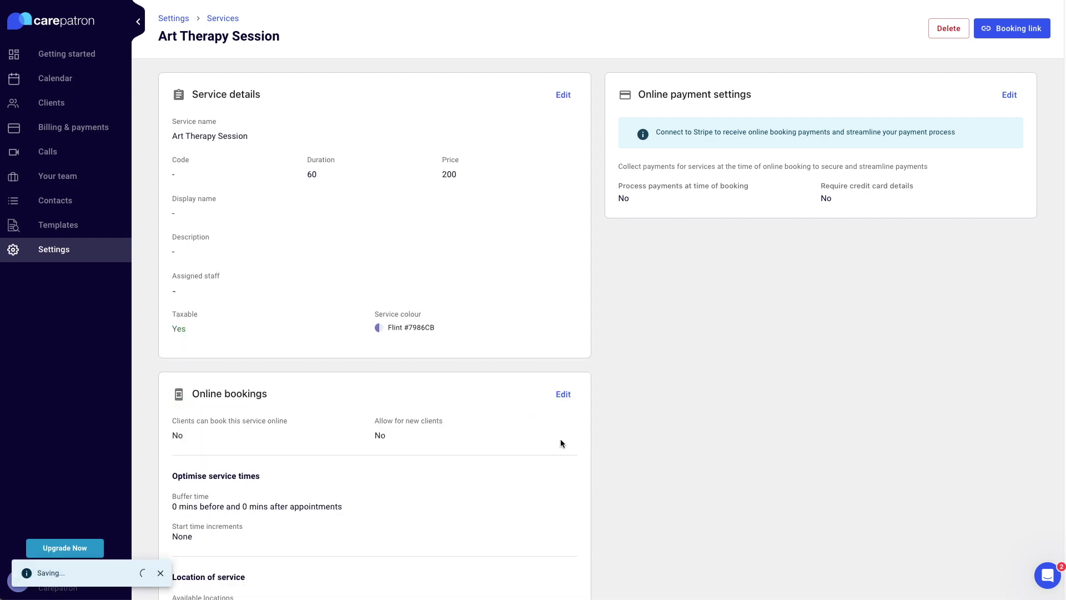
scroll(562, 442, down, 2)
click(575, 298)
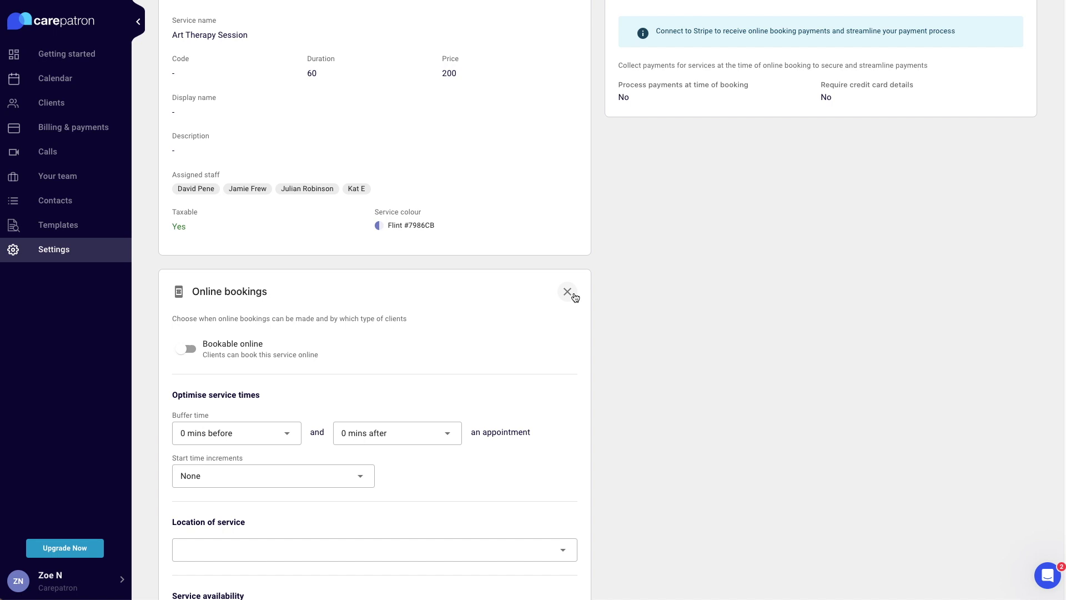
click(187, 353)
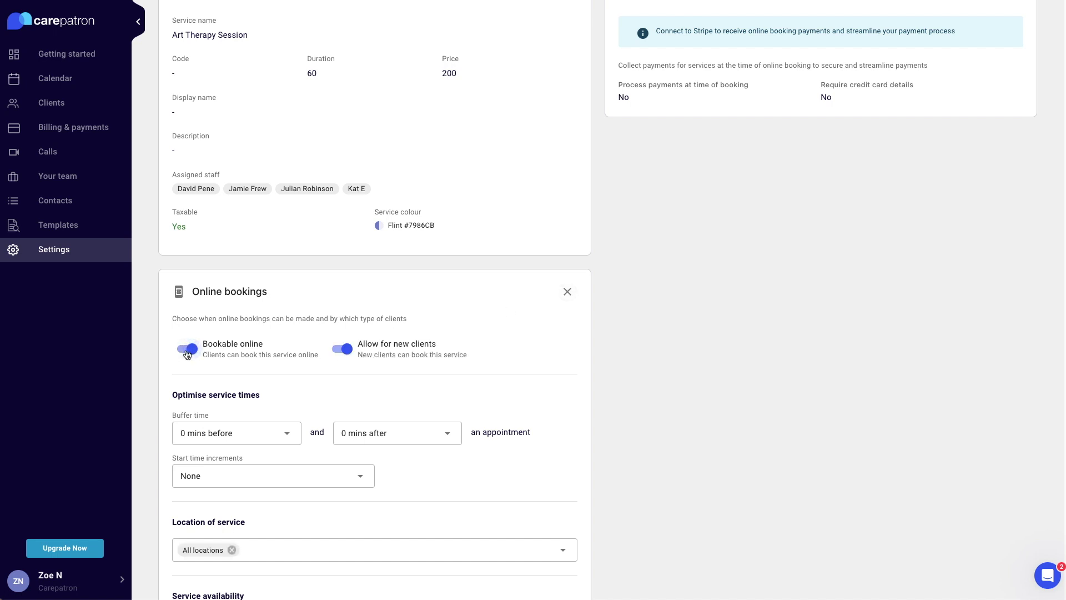
- Remove Video call and Zoom, leaving West City Clinic, Google Meet and North Shore Clinic as locations
scroll(485, 424, down, 2)
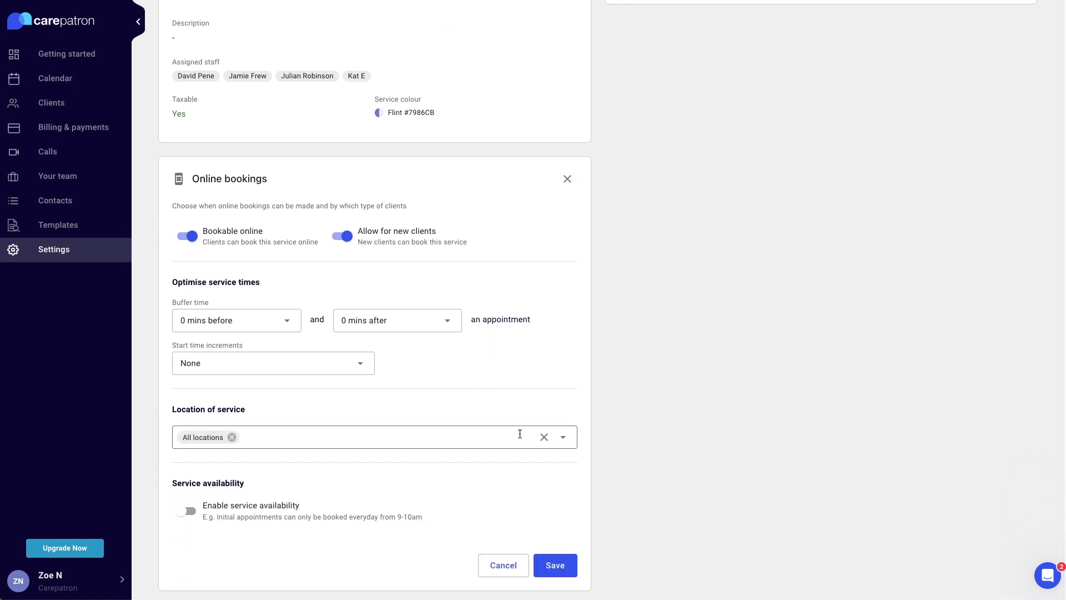
click(563, 438)
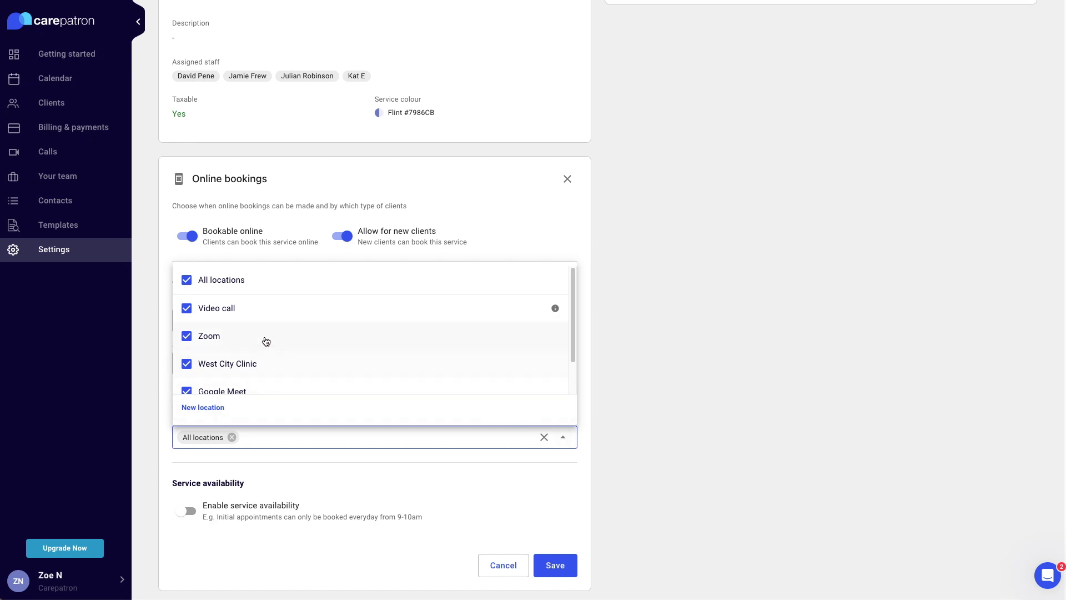
click(209, 309)
click(210, 335)
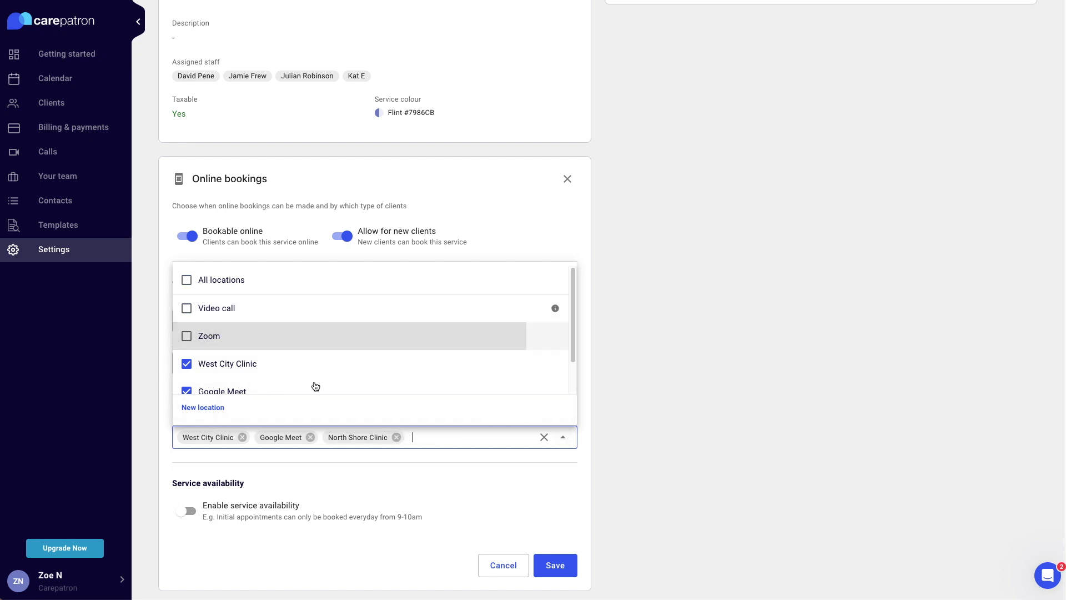
click(495, 470)
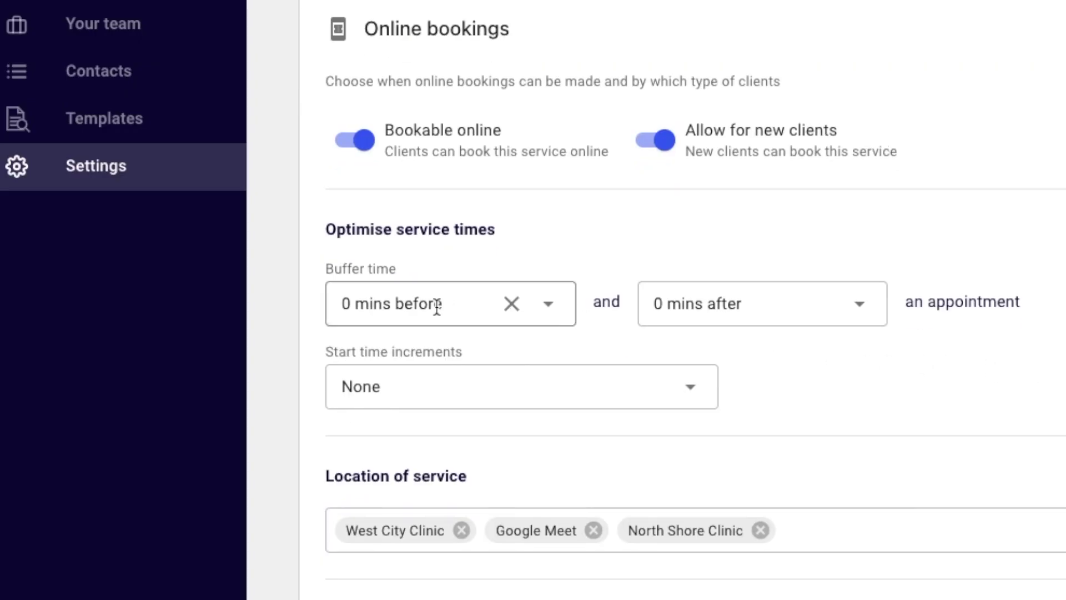
click(422, 305)
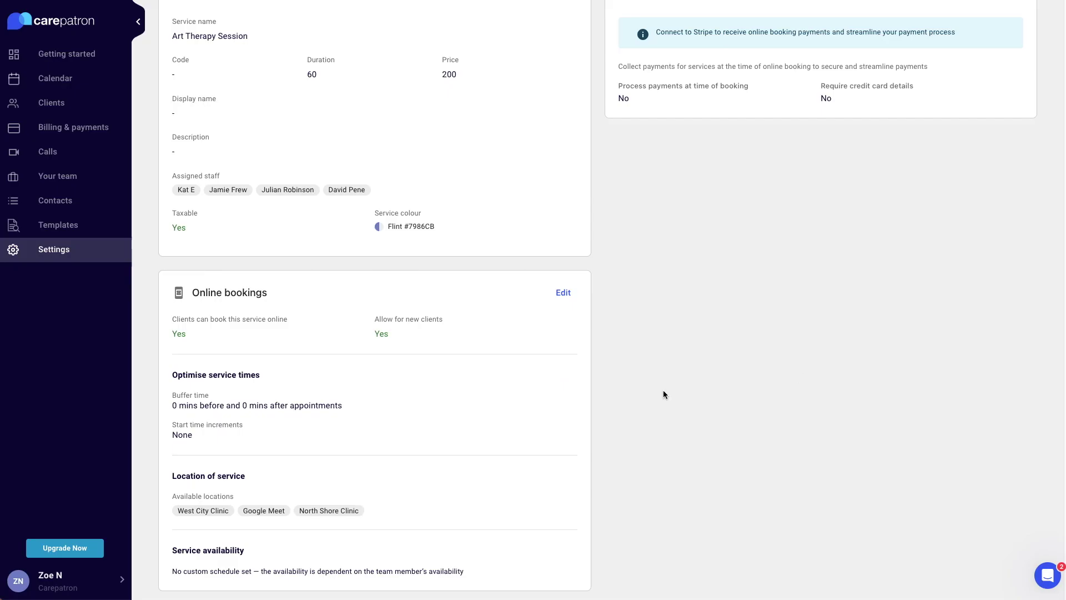
- Set 15-minute buffers before and after Art Therapy Session appointments and save
click(564, 292)
scroll(721, 381, down, 2)
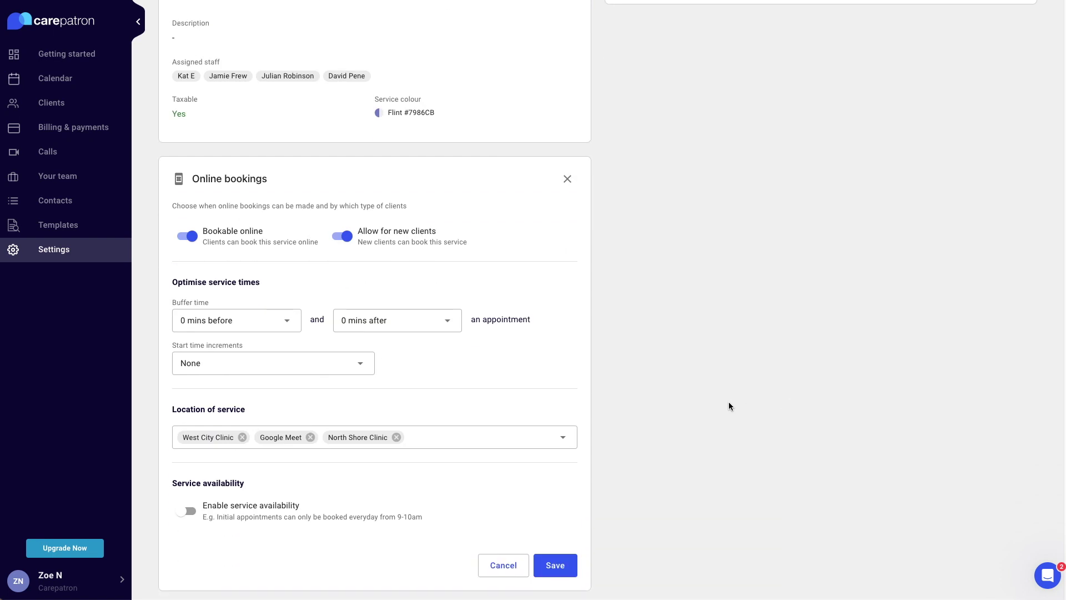
click(221, 322)
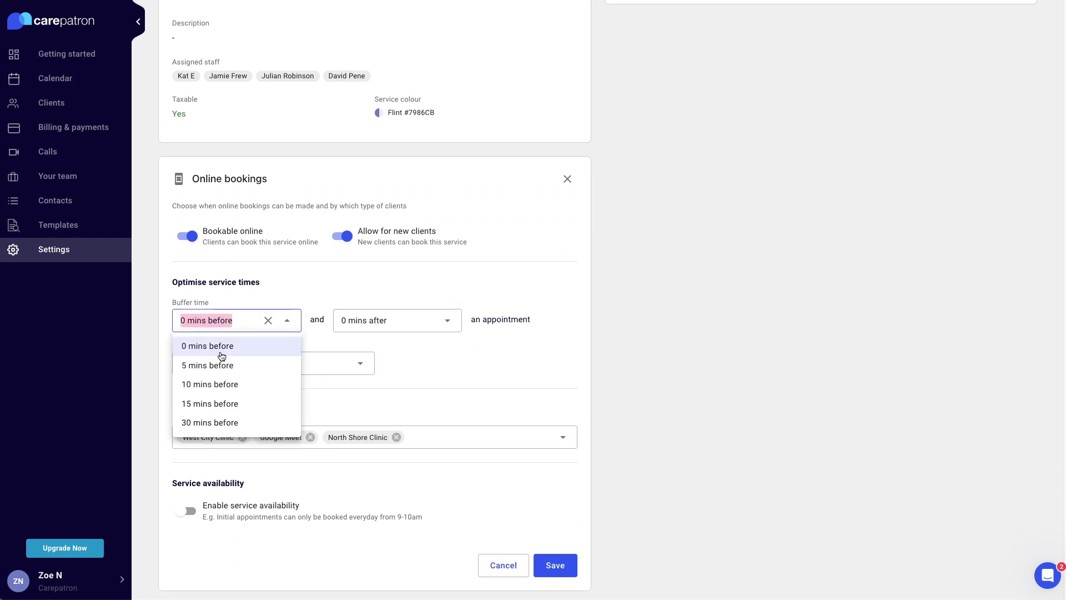
click(226, 403)
click(392, 321)
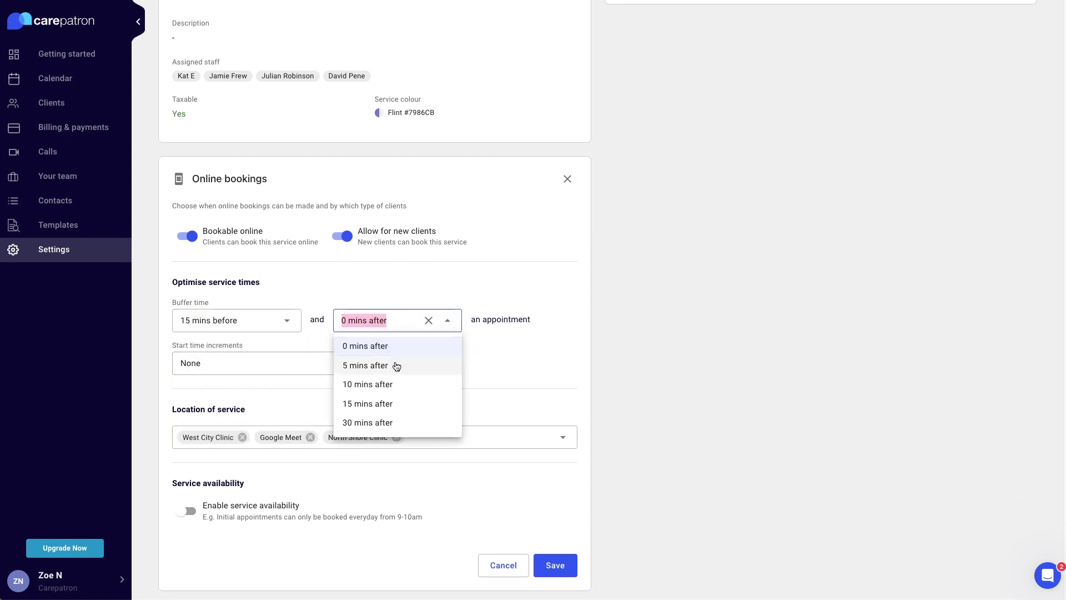
click(389, 404)
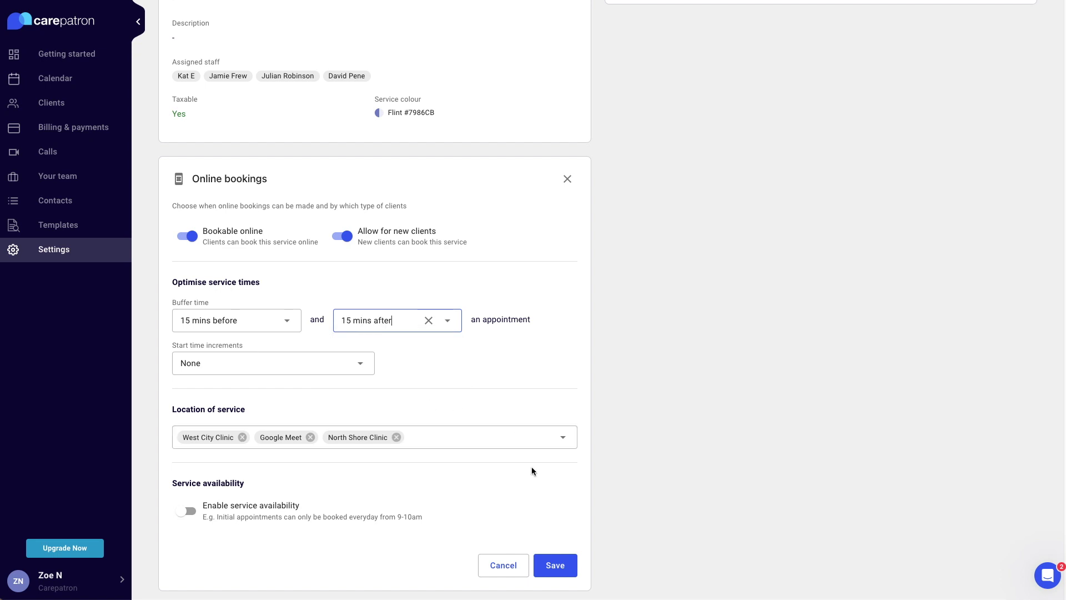
click(570, 562)
click(572, 564)
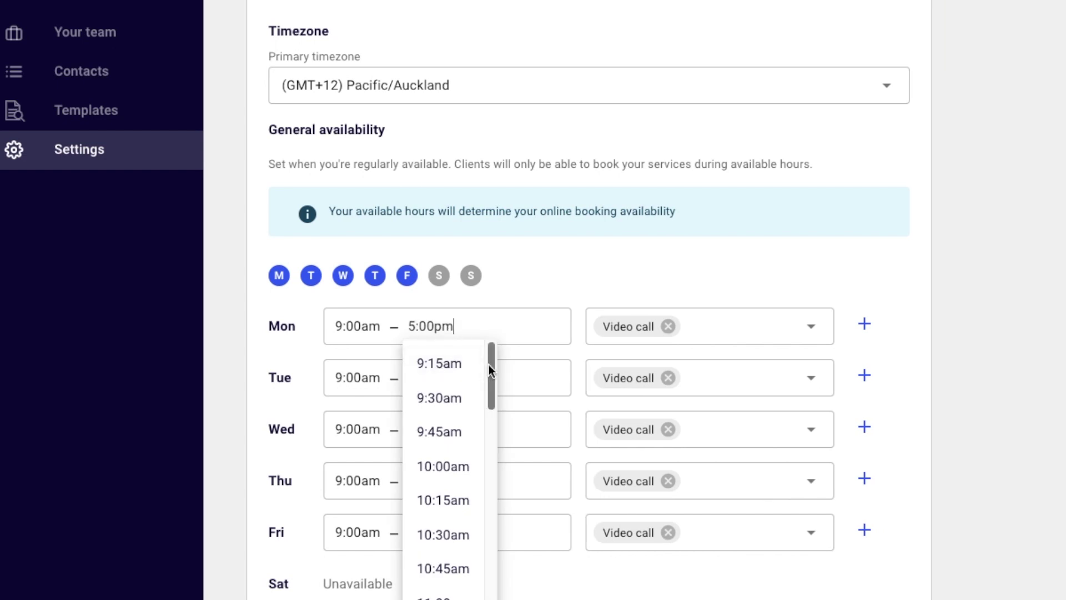
- In Availability, change Monday's working hours to end at 4:45pm
drag(488, 364, 491, 524)
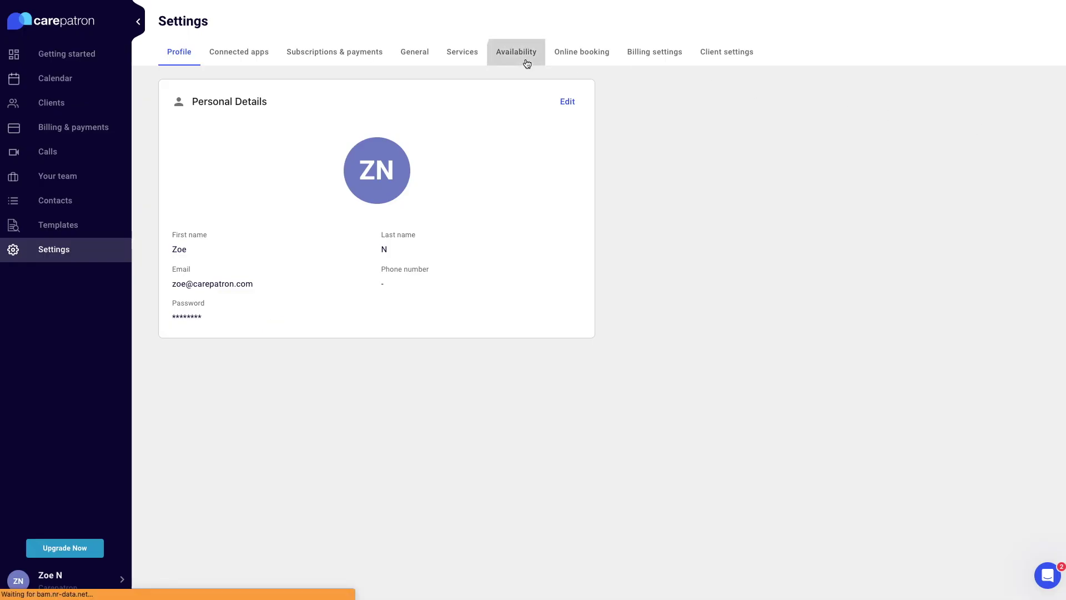
click(527, 62)
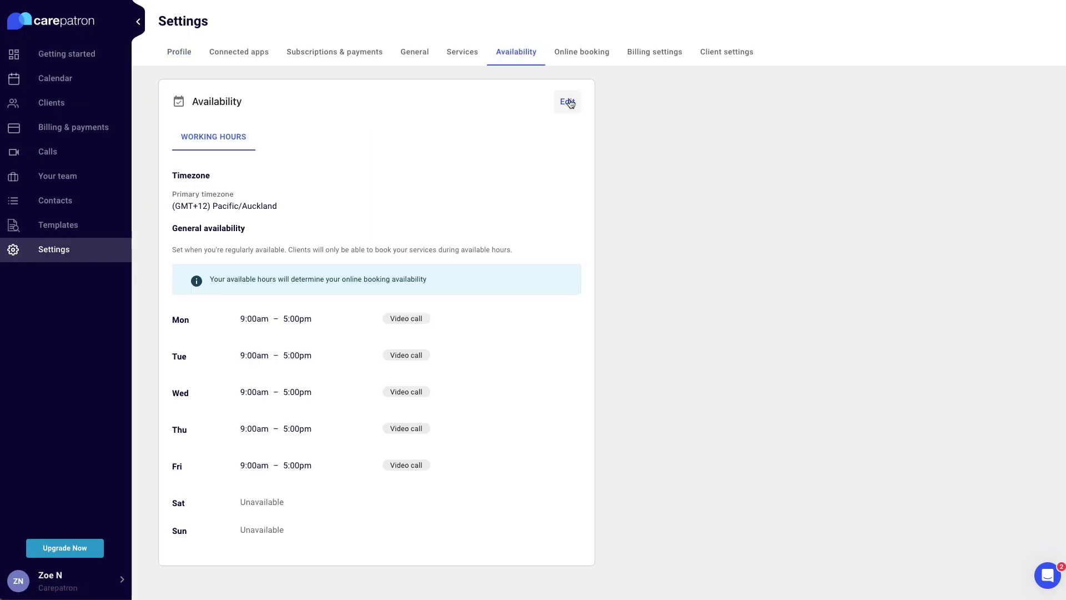
click(568, 101)
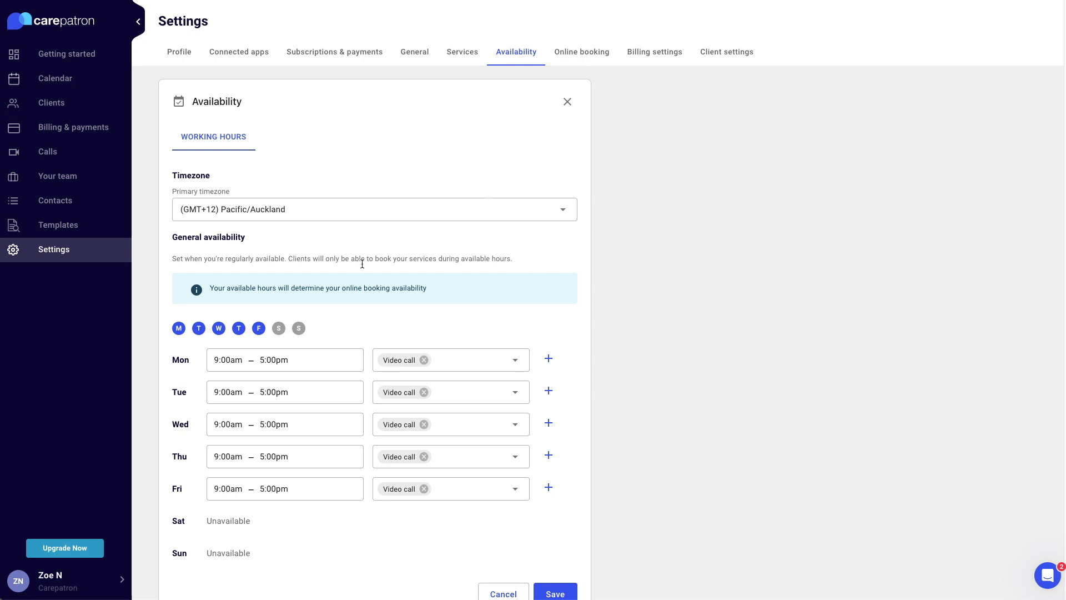
click(283, 360)
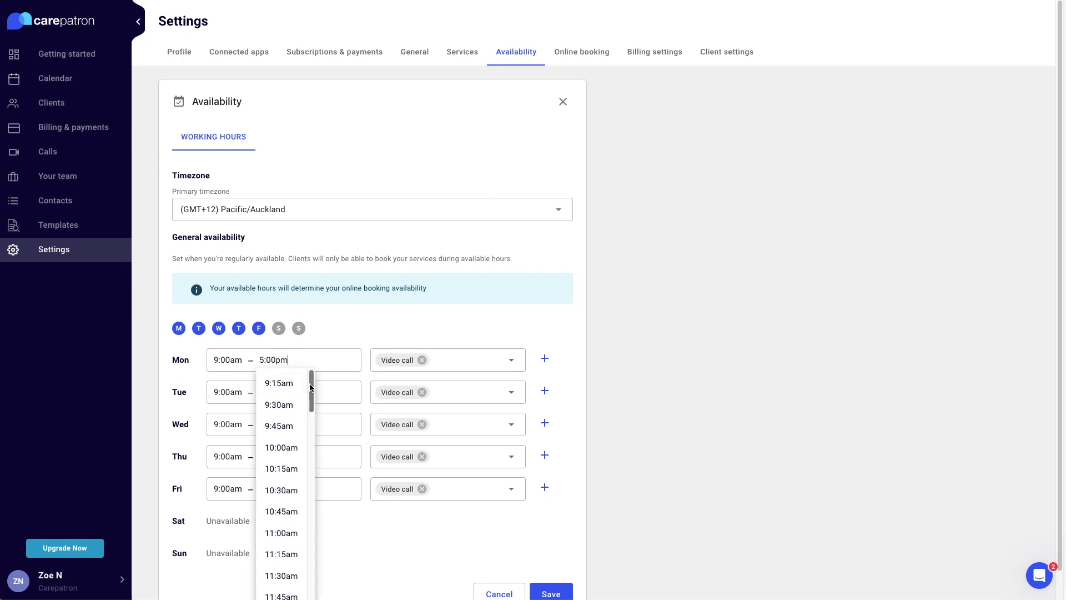
drag(311, 406, 300, 488)
click(299, 498)
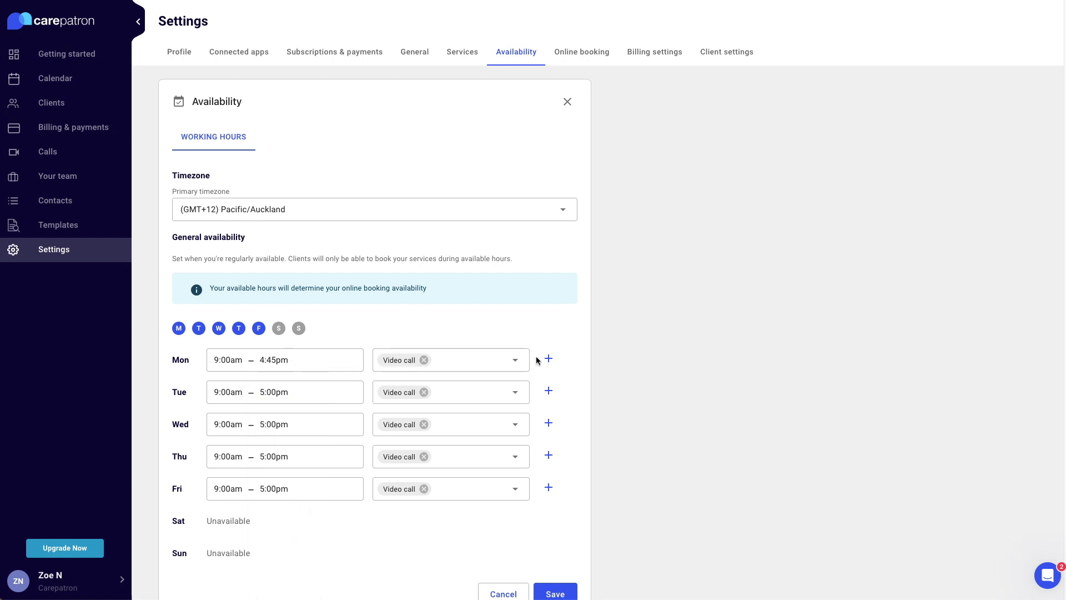
- Add West City Clinic and North Shore Clinic as Monday locations and save the hours
click(515, 362)
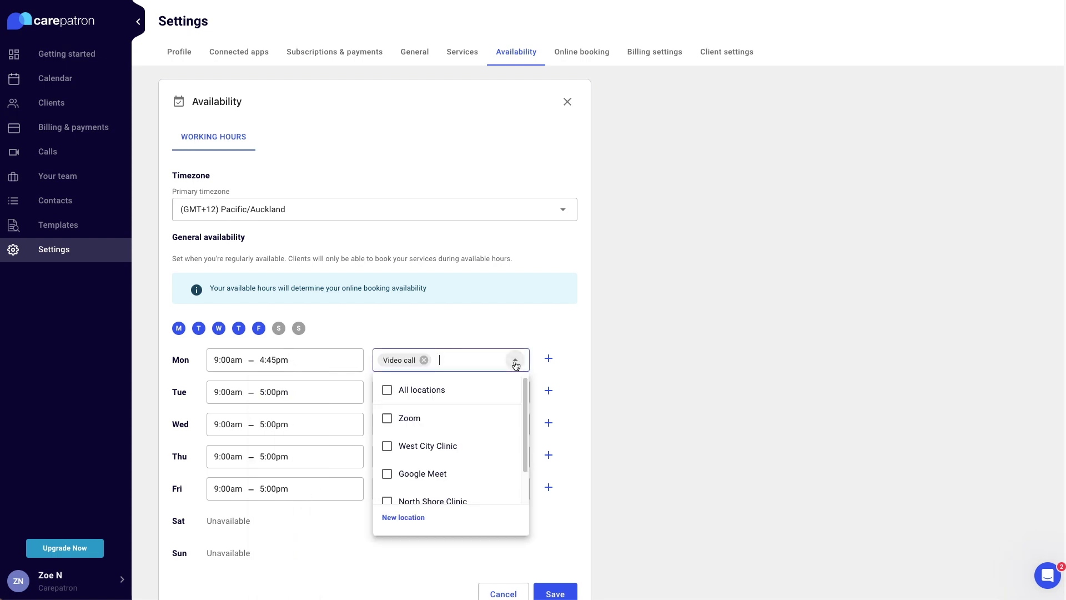
click(471, 452)
click(433, 501)
scroll(471, 452, down, 1)
click(545, 571)
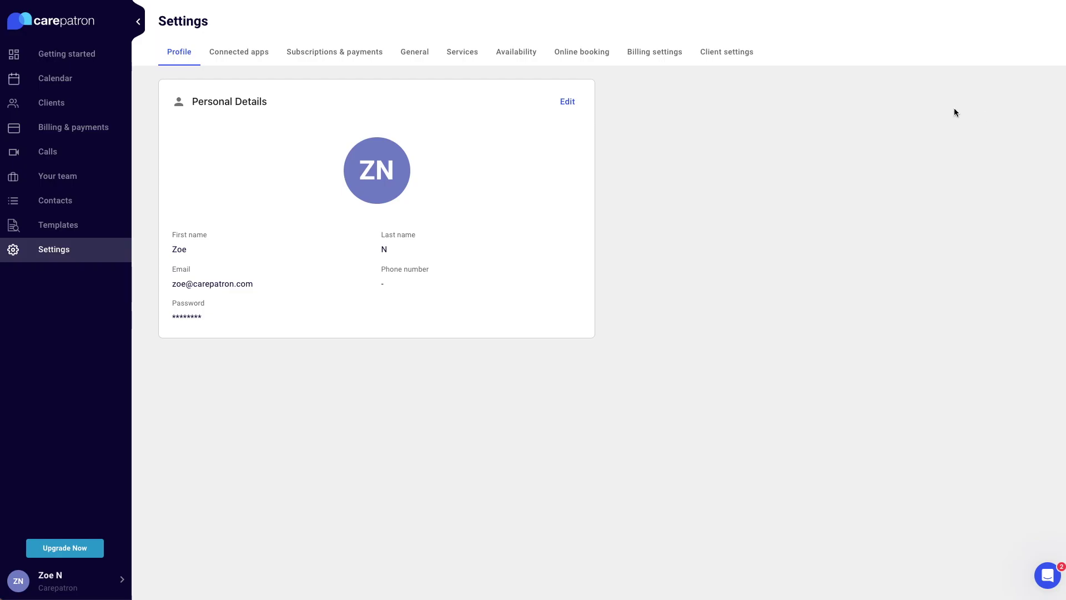
- Enter the 48-hour notice cancellation policy text, keep the 24-hour minimum, and save
click(594, 53)
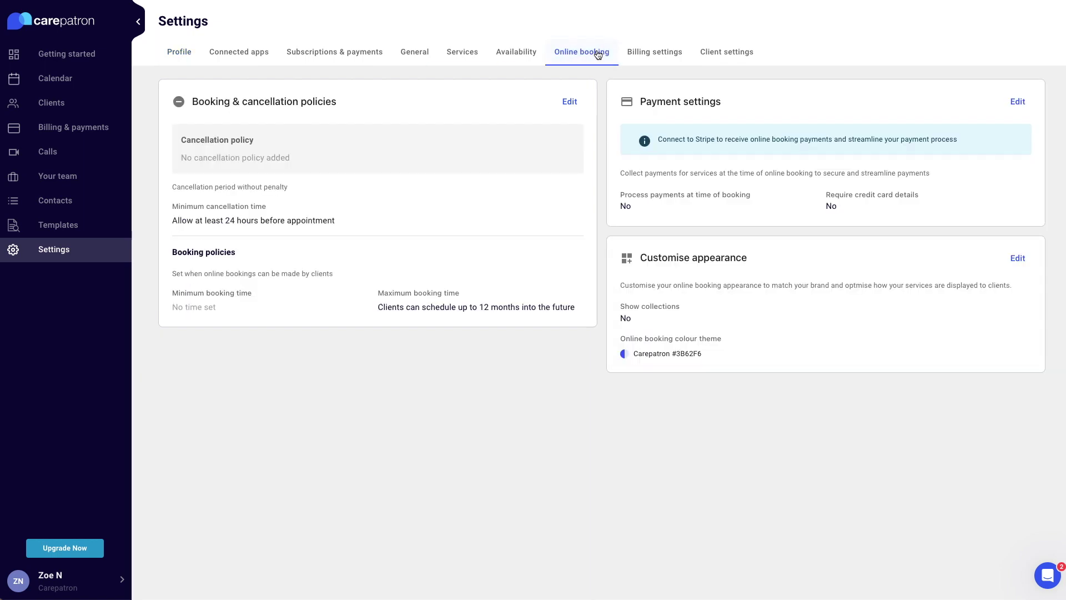
click(570, 102)
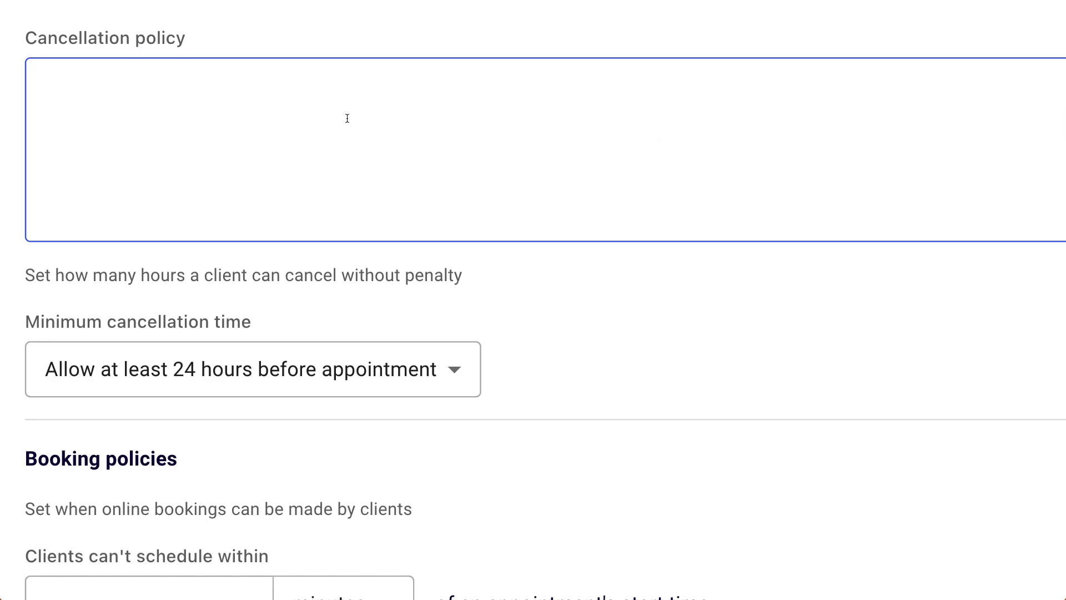
text(Cancellati)
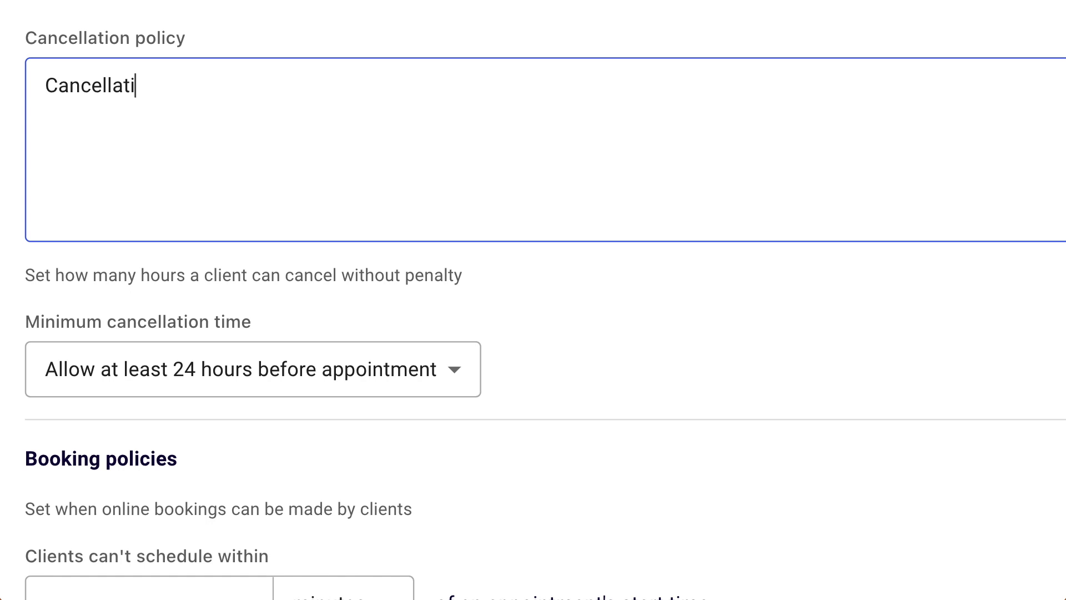
text(on policy:)
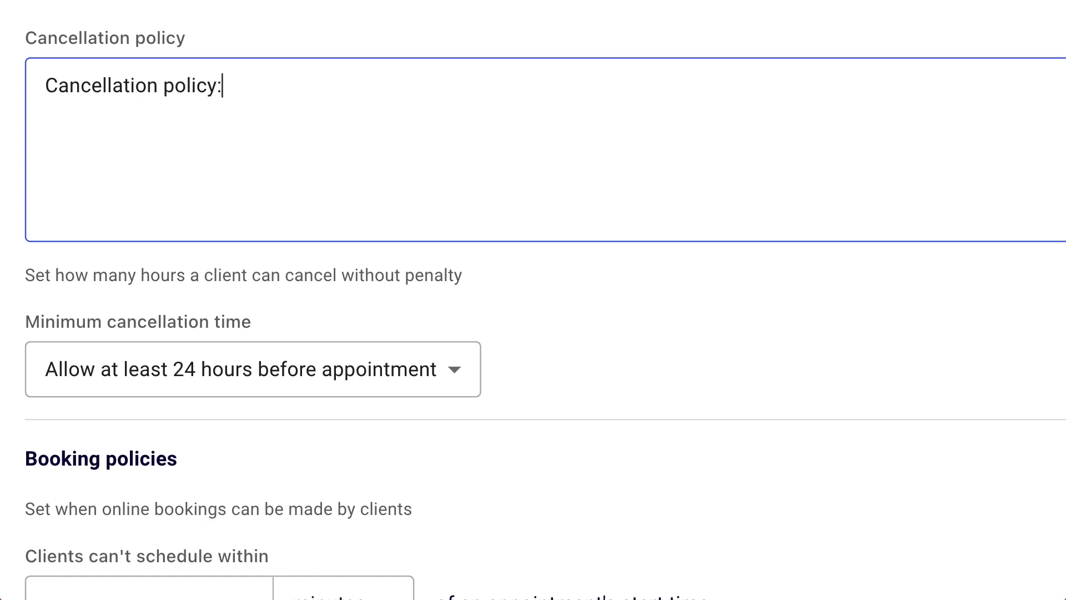
key(Return)
text(Please be)
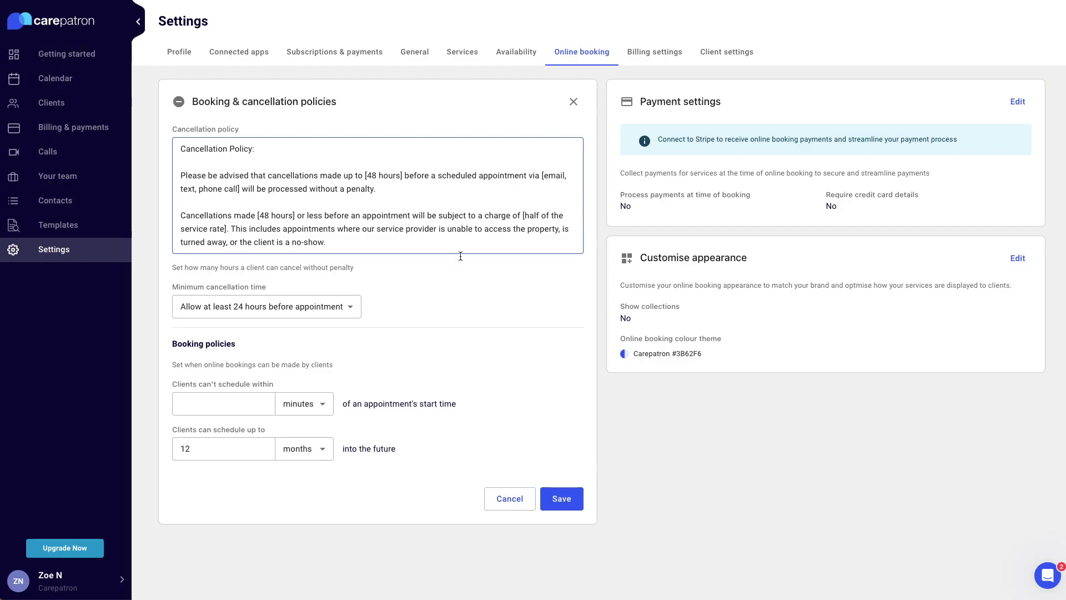
click(332, 310)
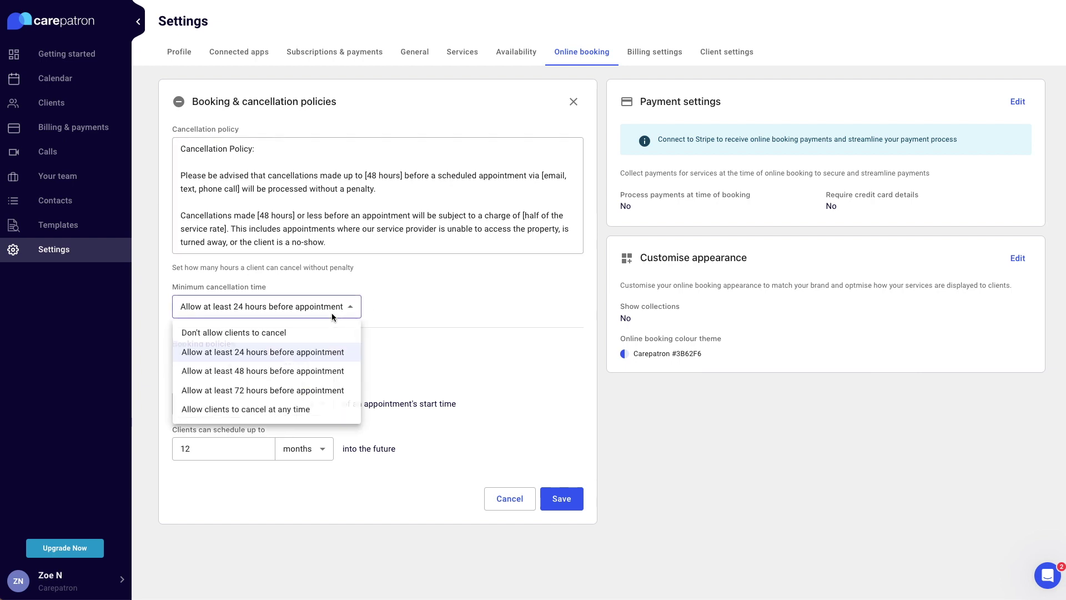
click(335, 352)
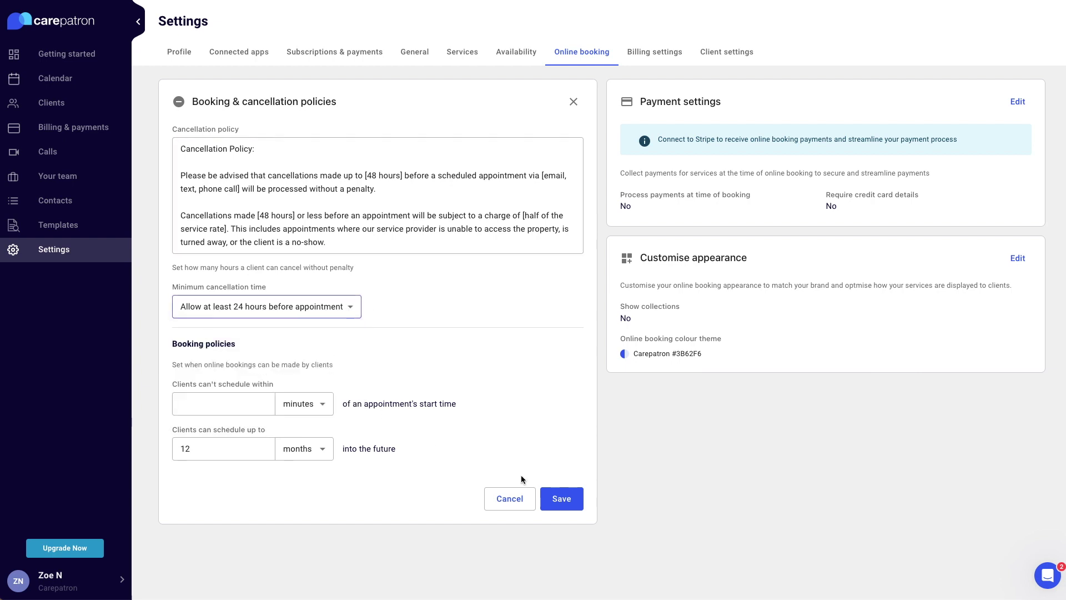
click(572, 503)
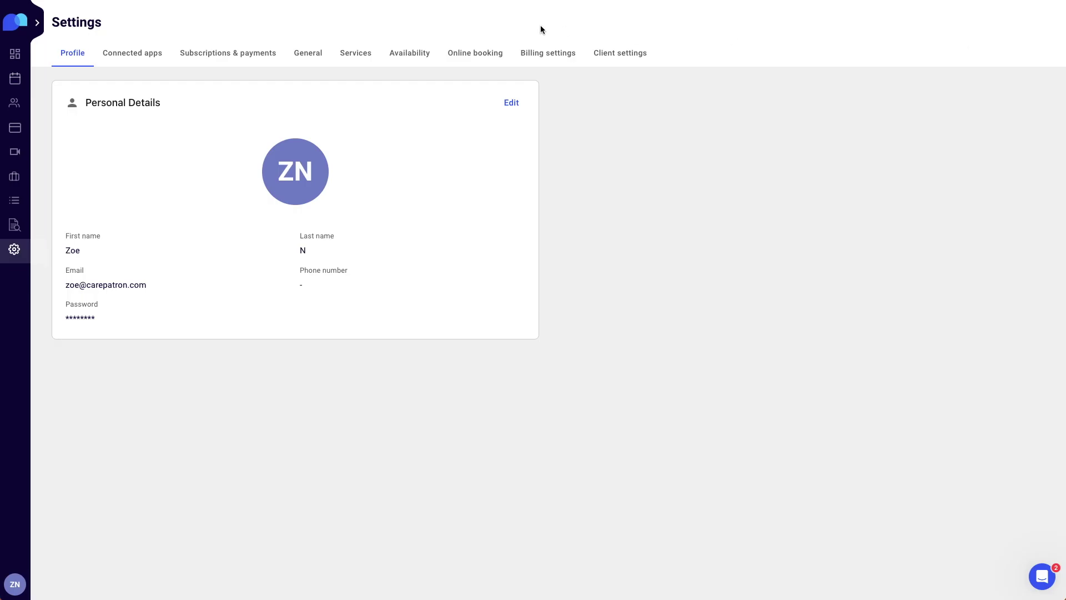
- Turn on payment at time of booking and require credit card details in Payment settings
click(481, 54)
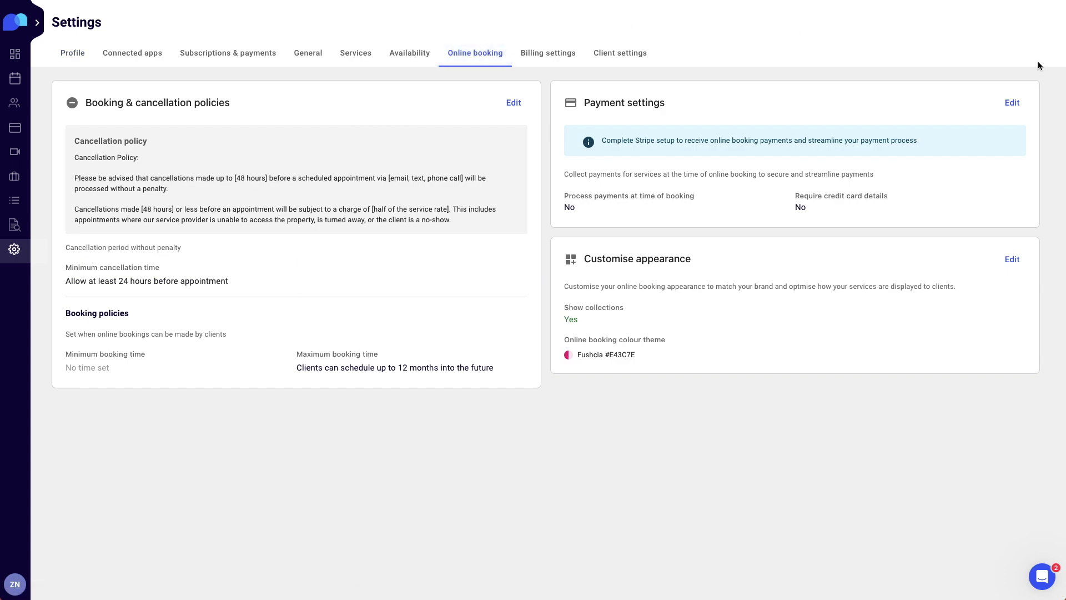
click(1013, 105)
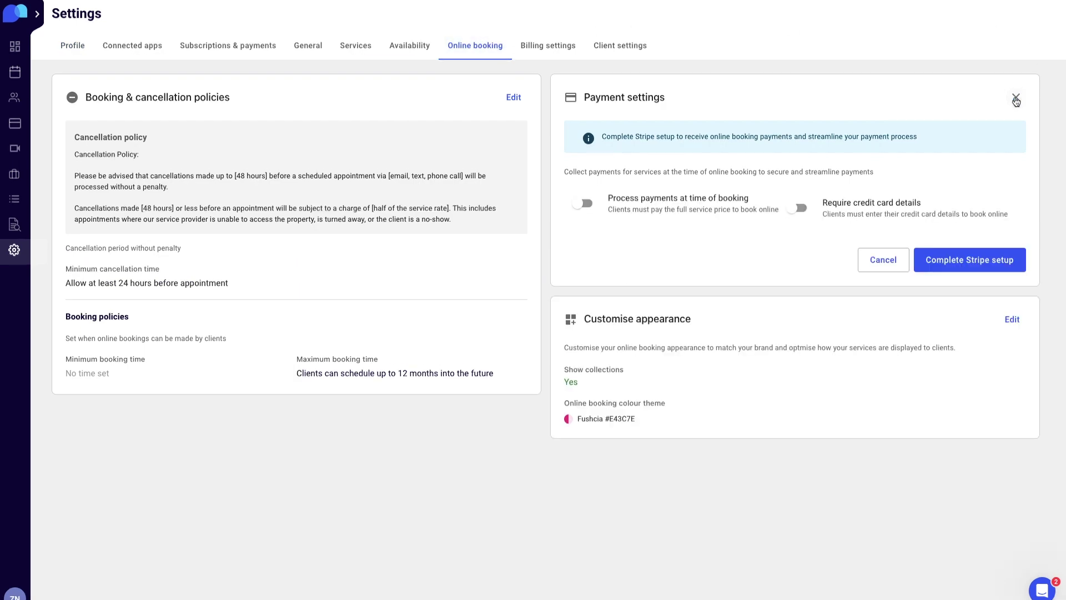
click(582, 203)
click(798, 207)
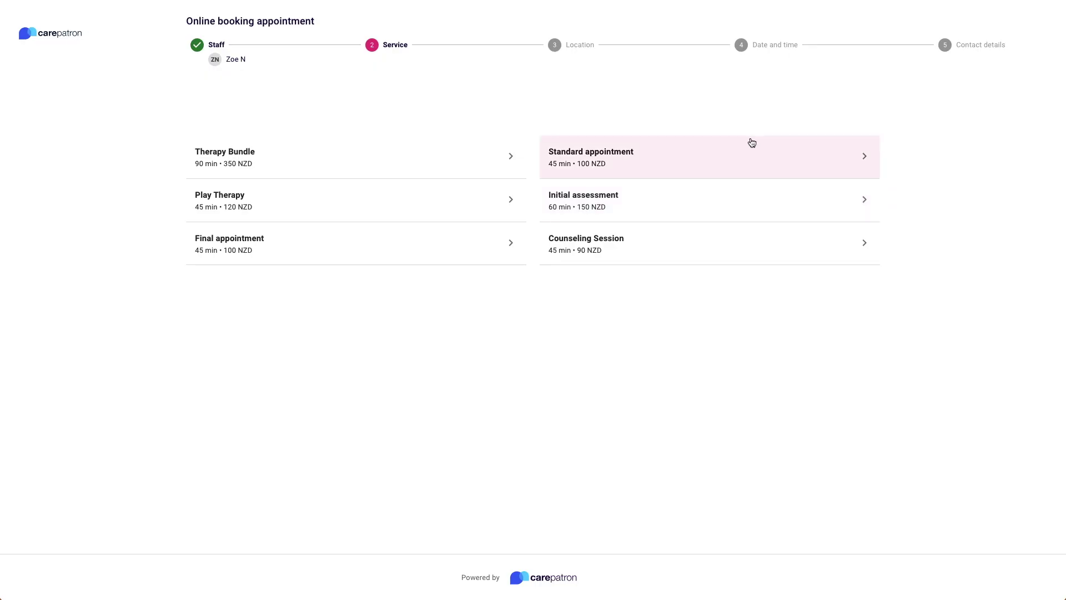
- Show services grouped by collection and set the booking theme colour to Fushcia #E43C7E
click(752, 144)
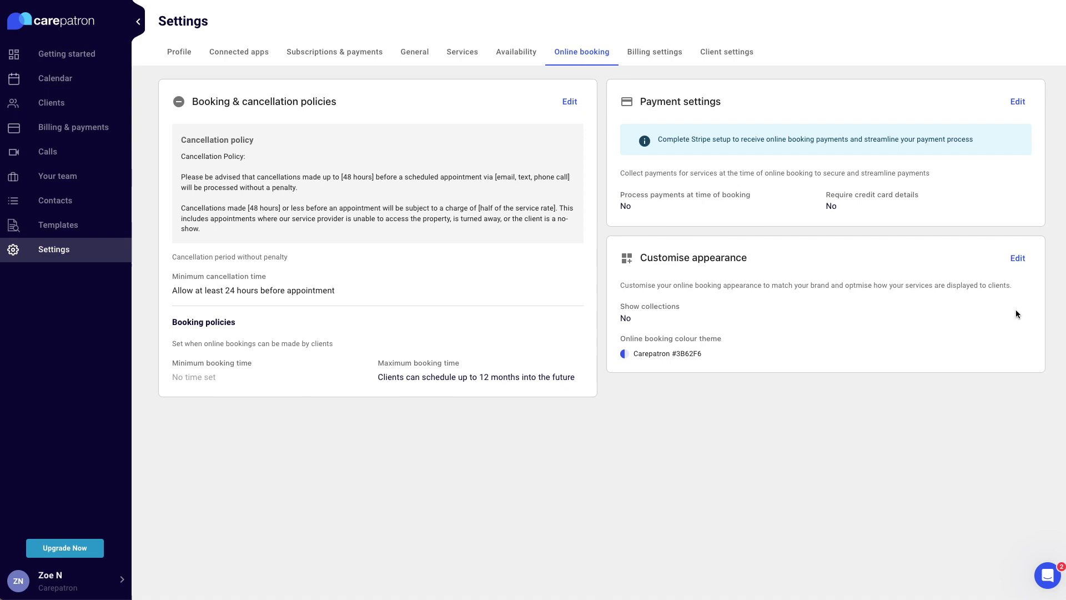
click(1020, 258)
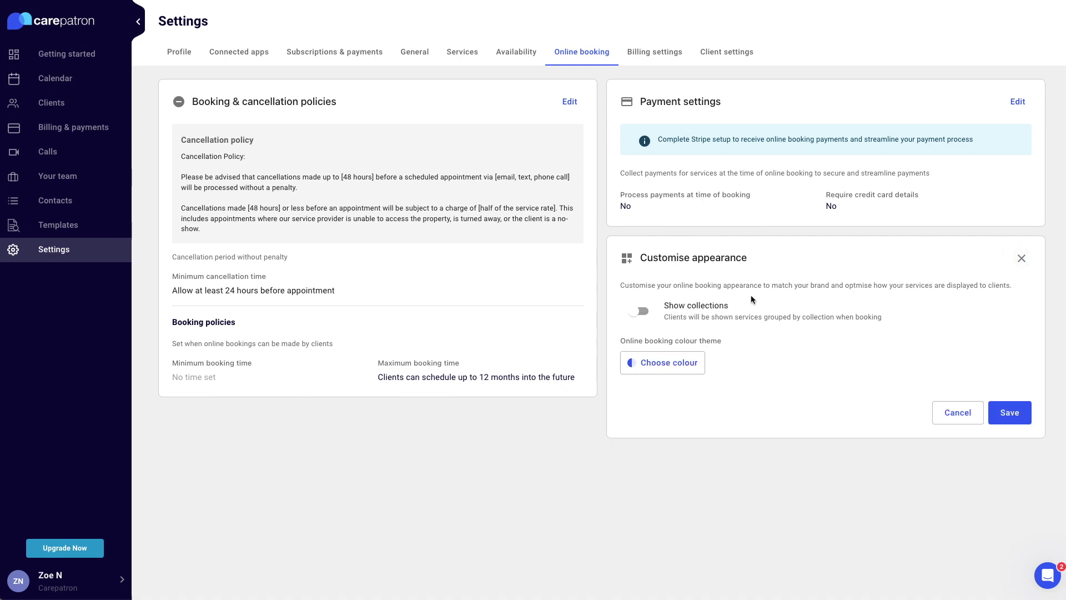
click(641, 312)
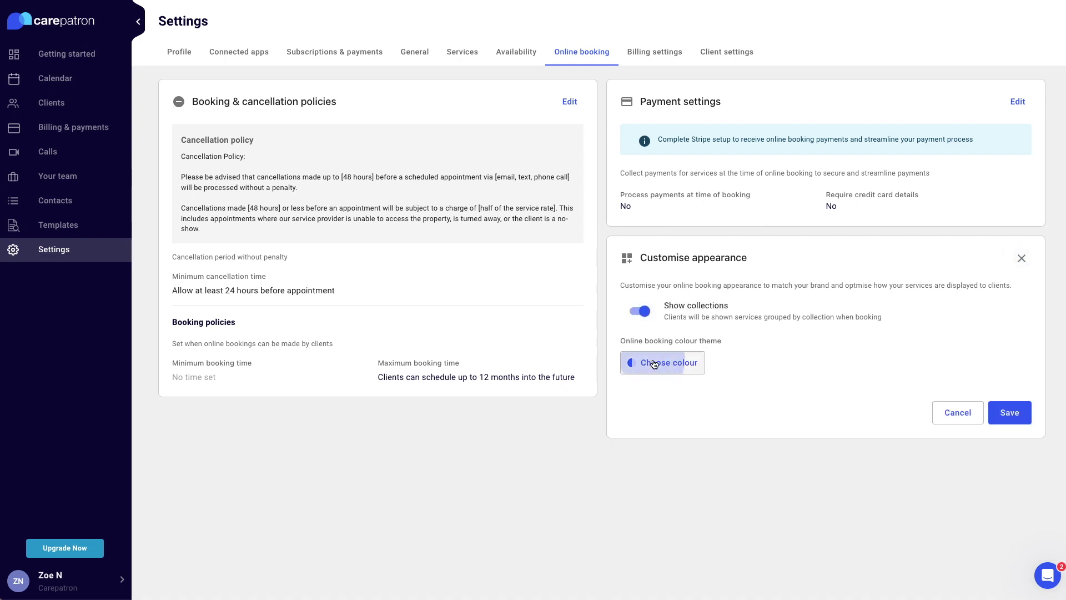
click(658, 363)
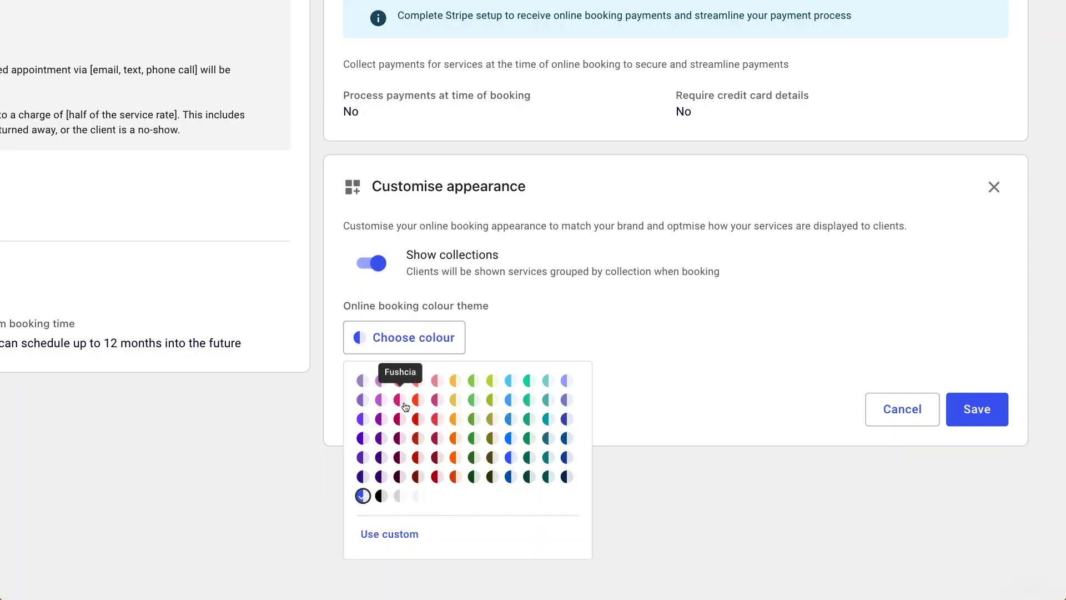
click(404, 406)
click(977, 409)
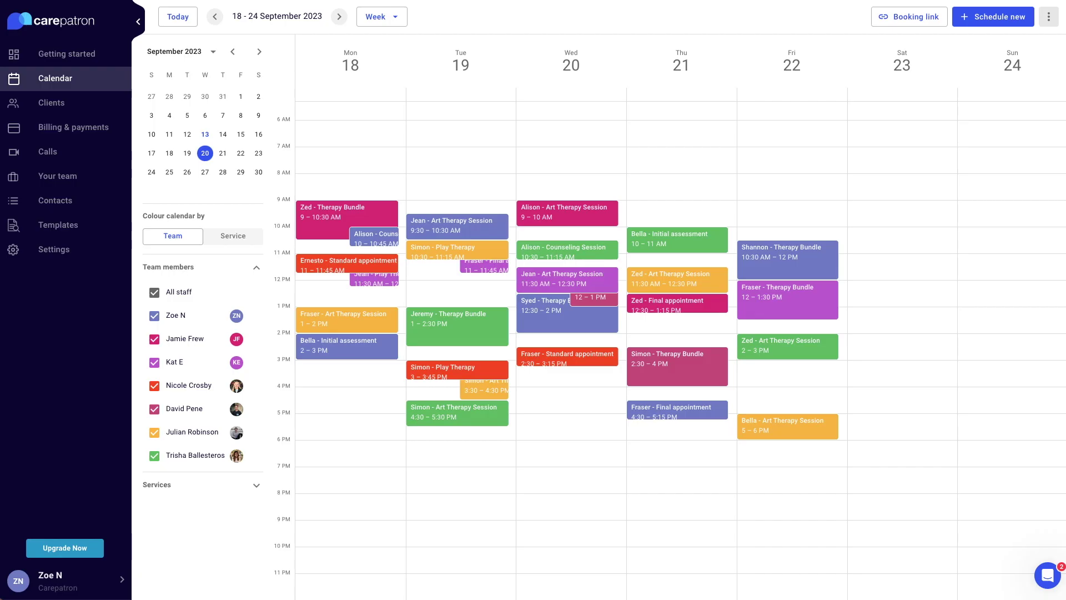
- Copy the booking link for all staff and services, then review its format options
click(943, 18)
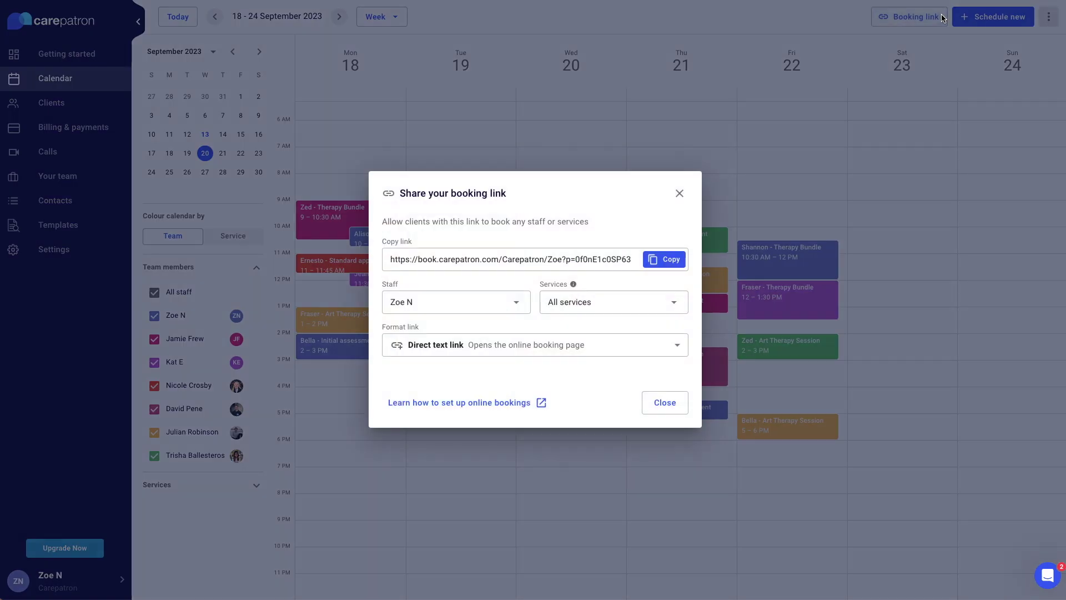
click(665, 261)
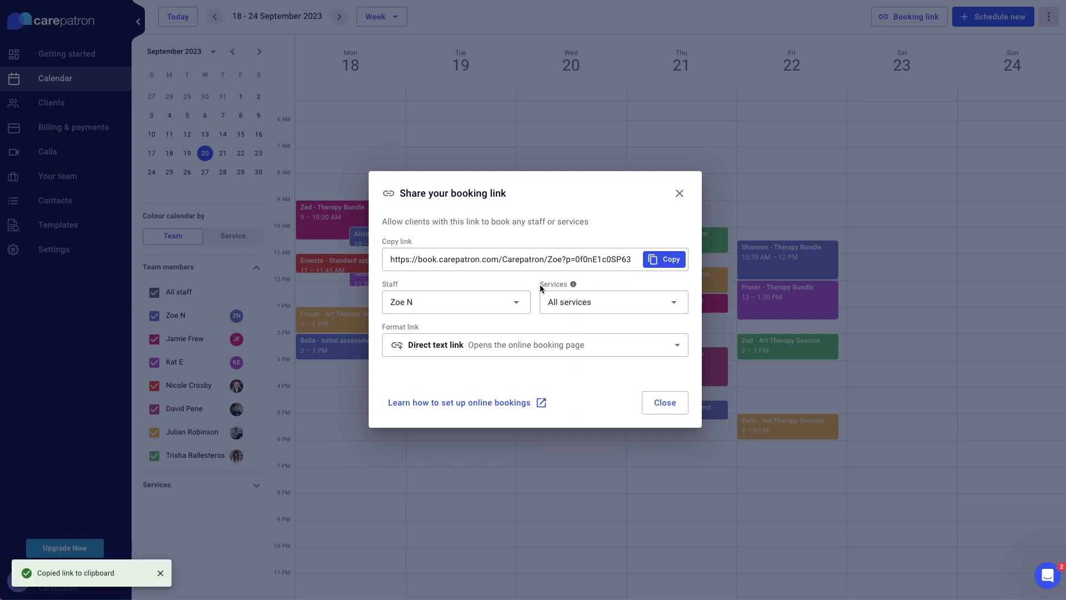
click(517, 303)
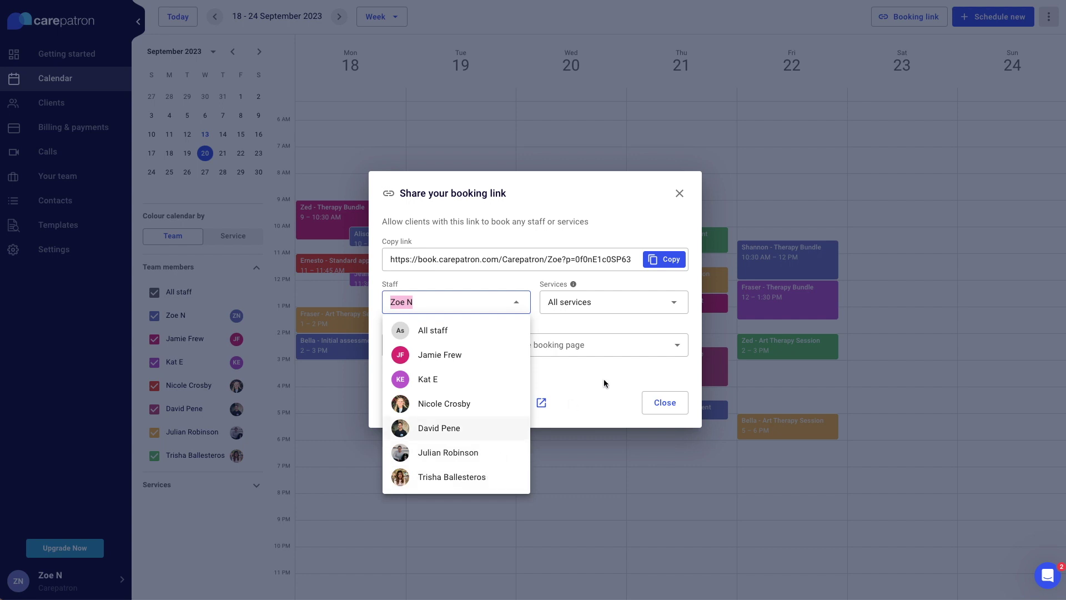
click(685, 300)
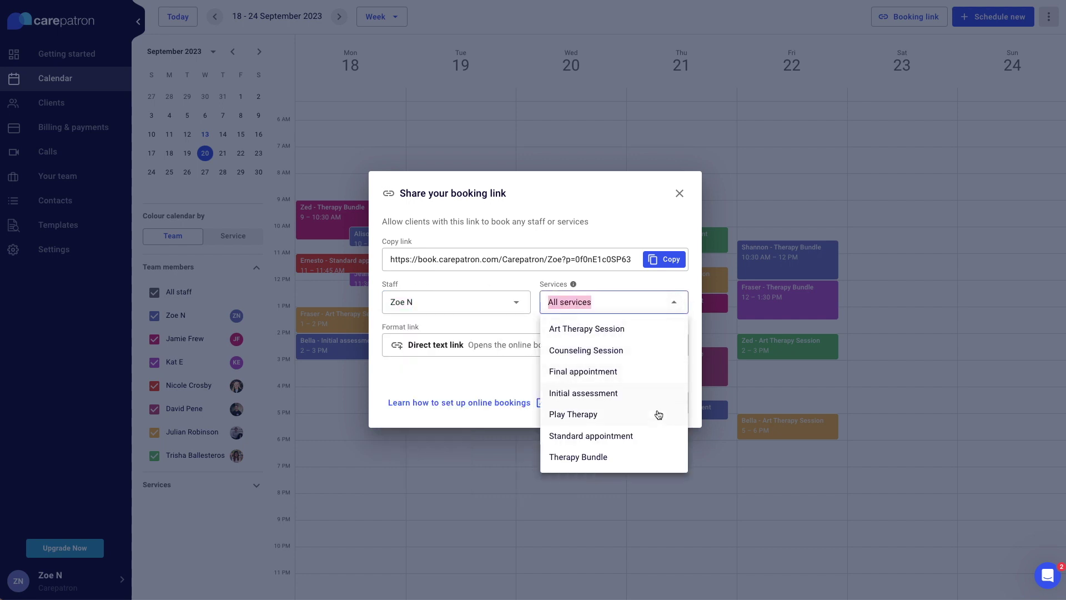
click(487, 345)
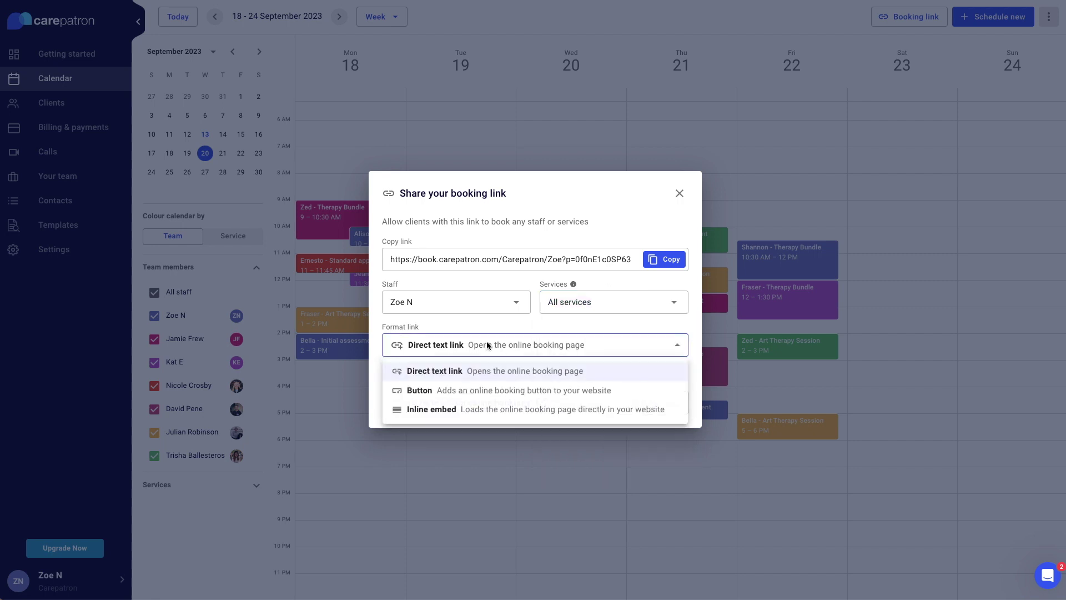